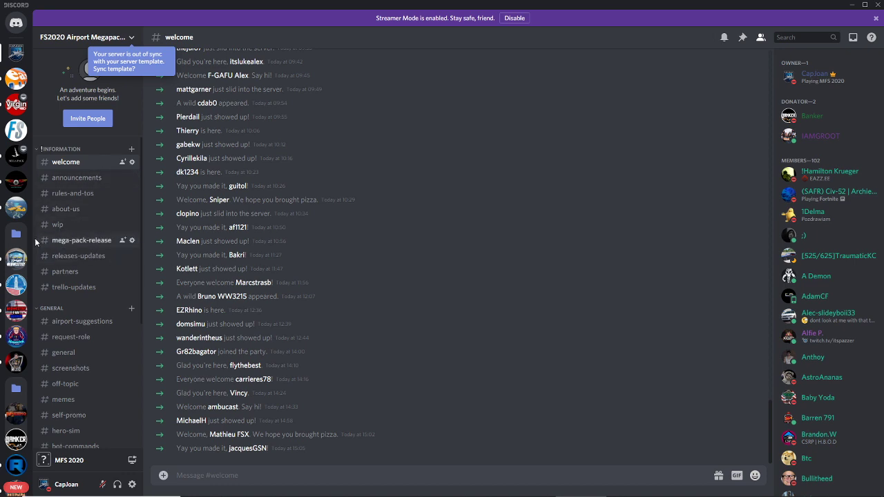
# Browse #wip, #mega-pack-release and #releases-updates, scrolling to the EHEH Eindhoven Airport post
pyautogui.click(81, 226)
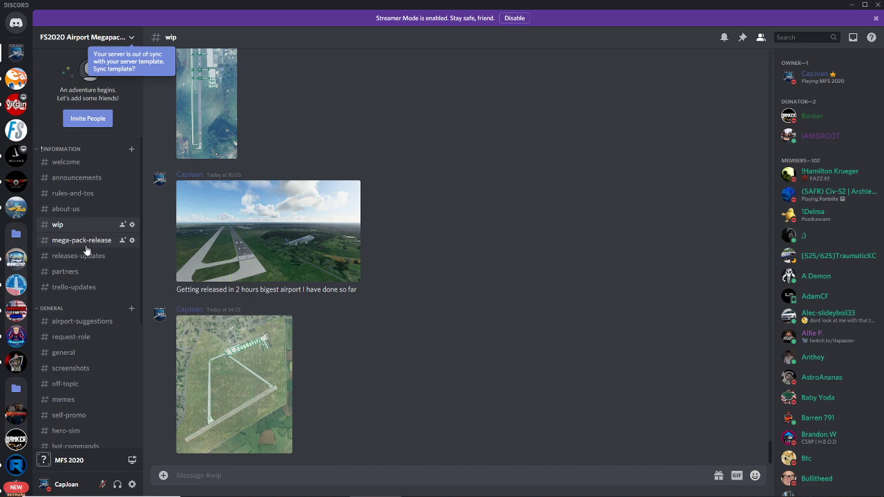
pyautogui.click(86, 242)
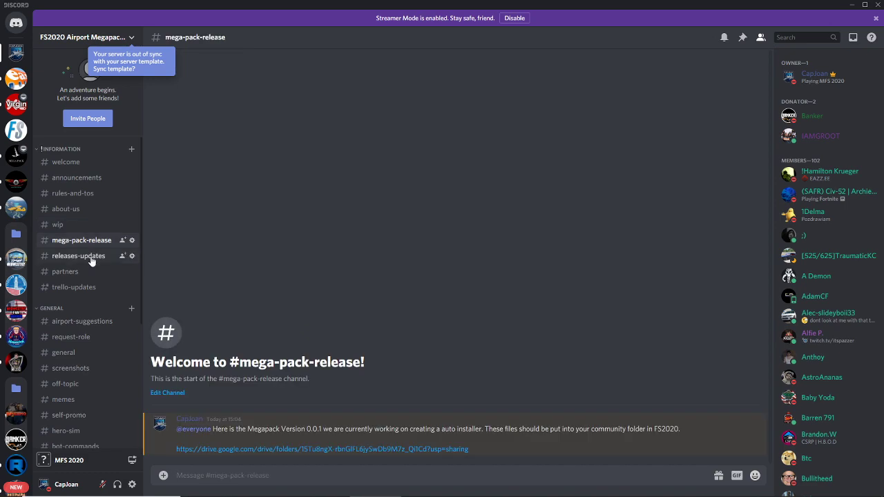
pyautogui.click(82, 256)
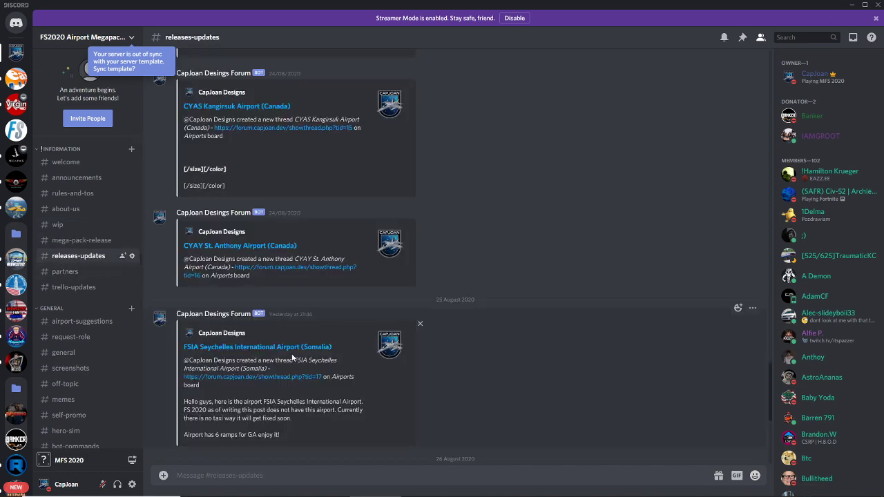
pyautogui.scroll(5, 310, 347)
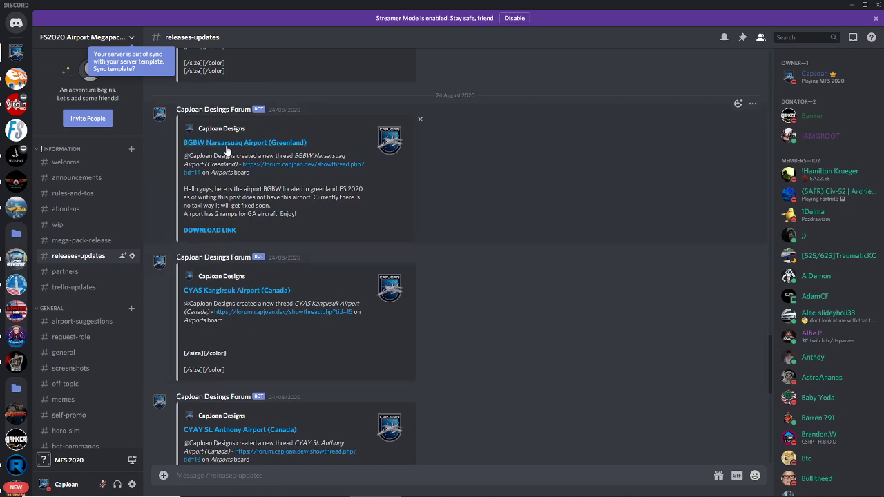
pyautogui.scroll(-10, 263, 284)
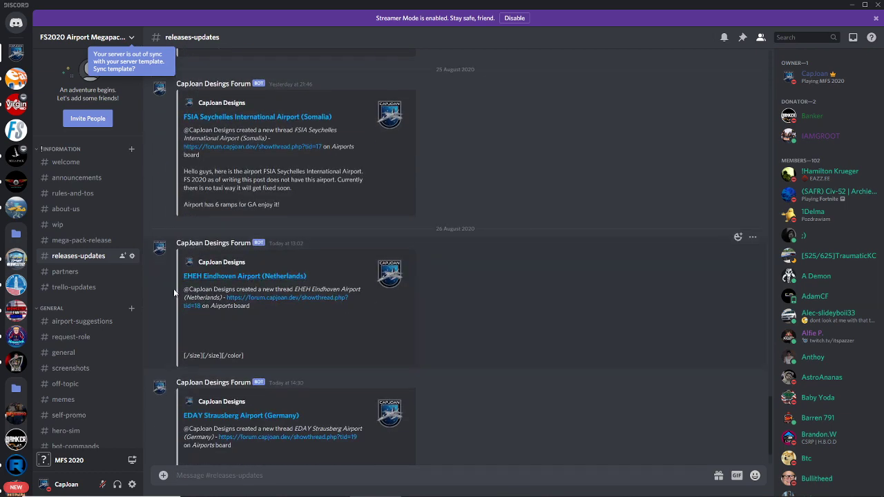
pyautogui.scroll(-2, 207, 297)
# Open the EHEH Eindhoven Airport forum link in Edge and scroll through the thread
pyautogui.click(214, 224)
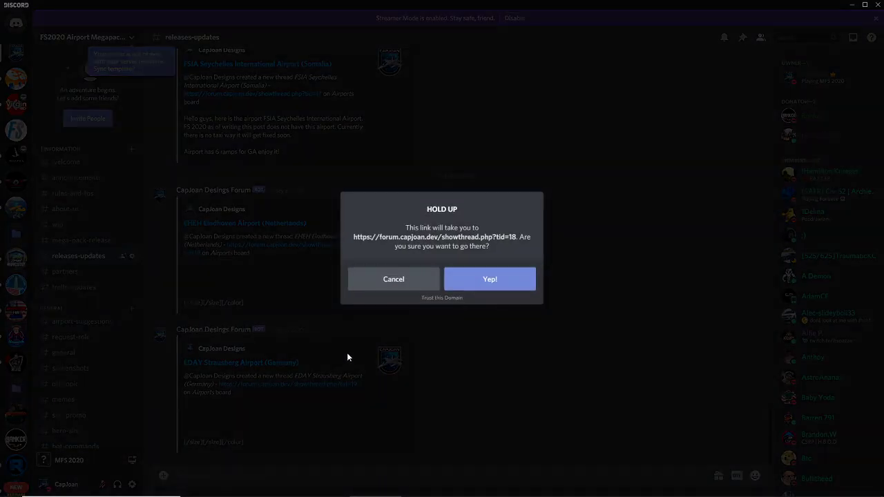
pyautogui.click(445, 297)
pyautogui.scroll(-3, 334, 320)
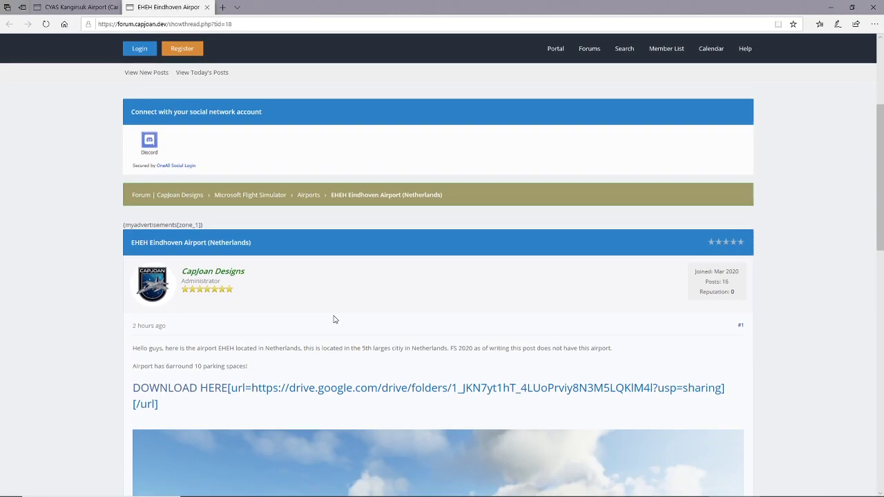
pyautogui.scroll(-4, 333, 319)
pyautogui.scroll(3, 291, 330)
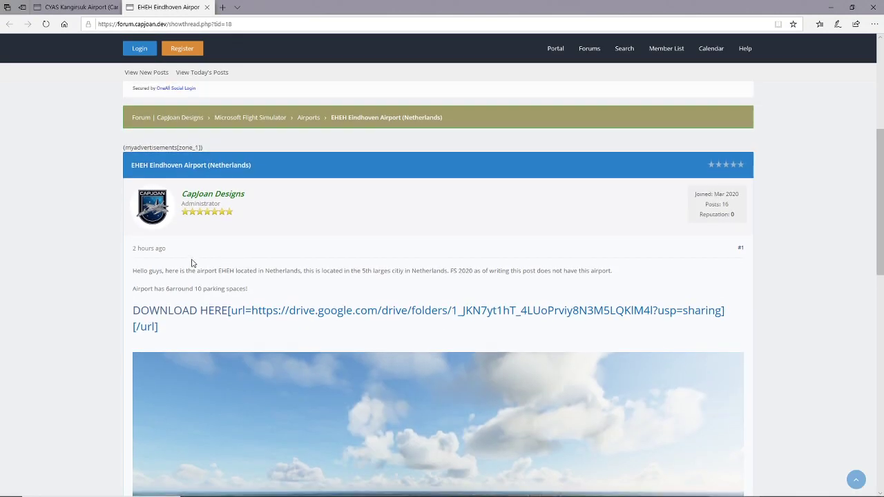
pyautogui.scroll(3, 167, 224)
pyautogui.scroll(-3, 177, 404)
pyautogui.scroll(-6, 226, 397)
pyautogui.scroll(4, 318, 373)
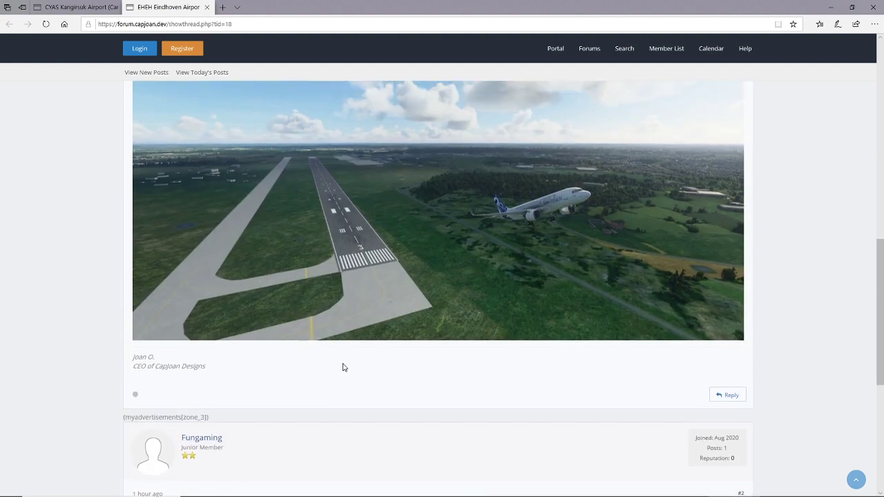
# Minimize Edge, go to #mega-pack-release and highlight the auto installer note in the announcement
pyautogui.click(831, 7)
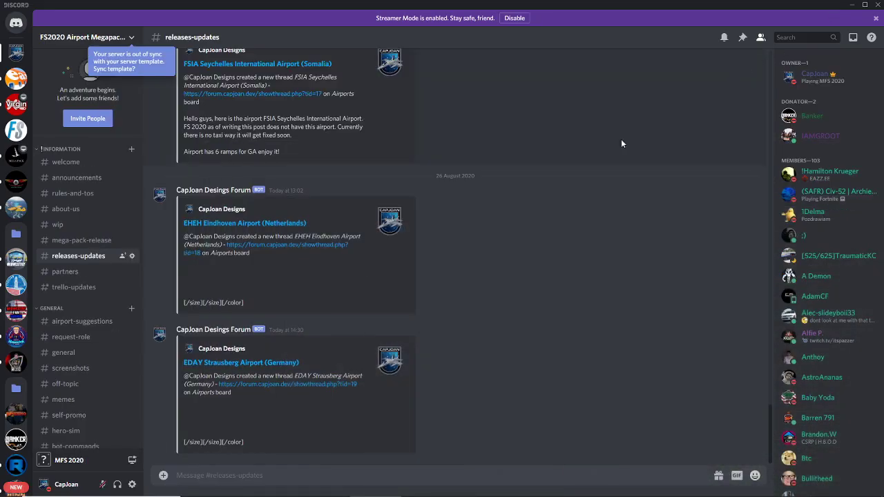
pyautogui.click(93, 242)
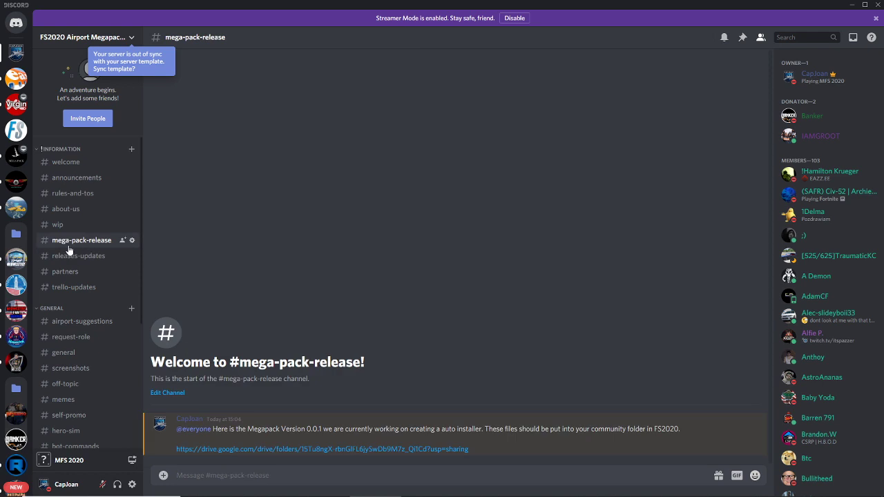
pyautogui.moveTo(358, 429); pyautogui.dragTo(494, 429)
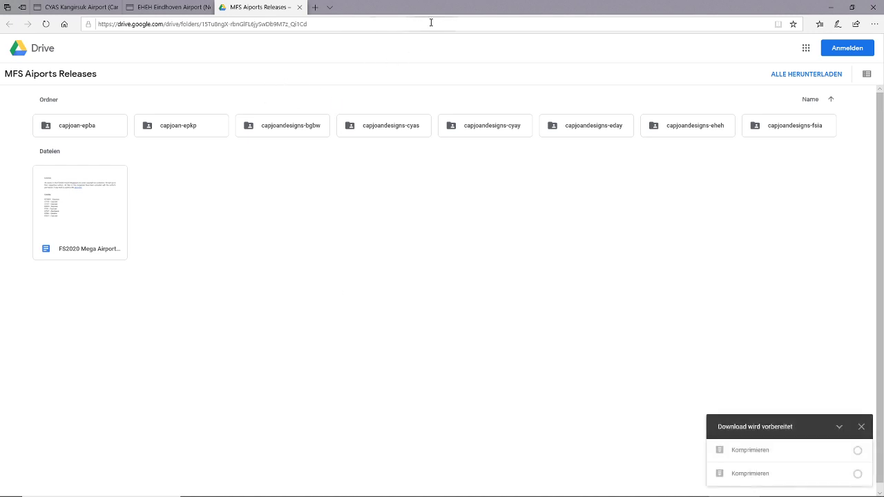
# Cancel one of the two zip preparations for the MFS Aiports Releases folder and minimize the browser
pyautogui.click(858, 450)
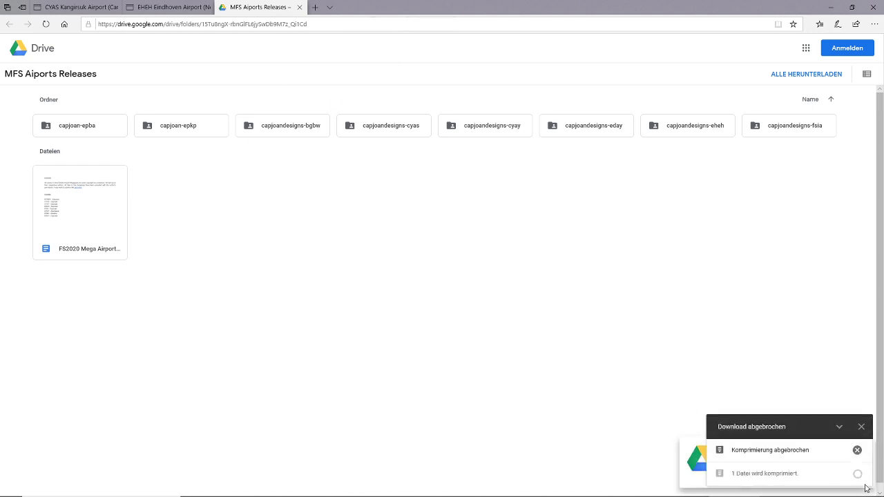
pyautogui.click(833, 8)
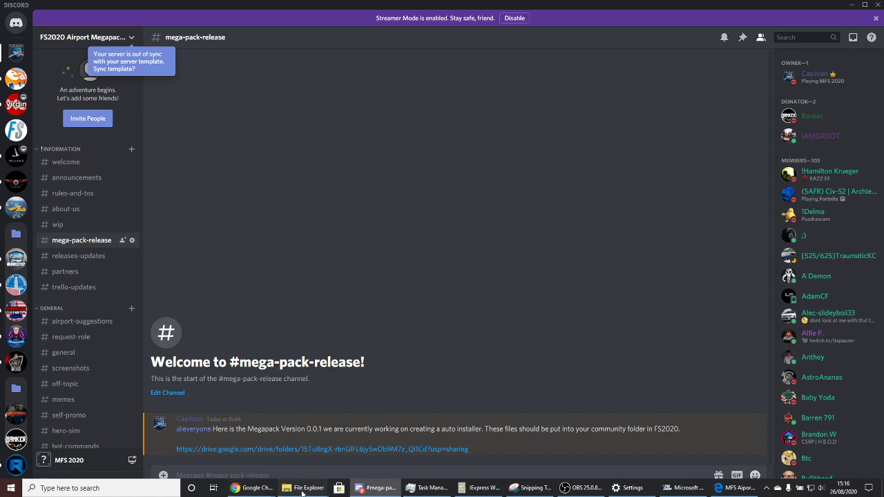
# Open the MFS Airports desktop folder via This PC and maximize the Explorer window
pyautogui.moveTo(303, 488)
pyautogui.click(446, 460)
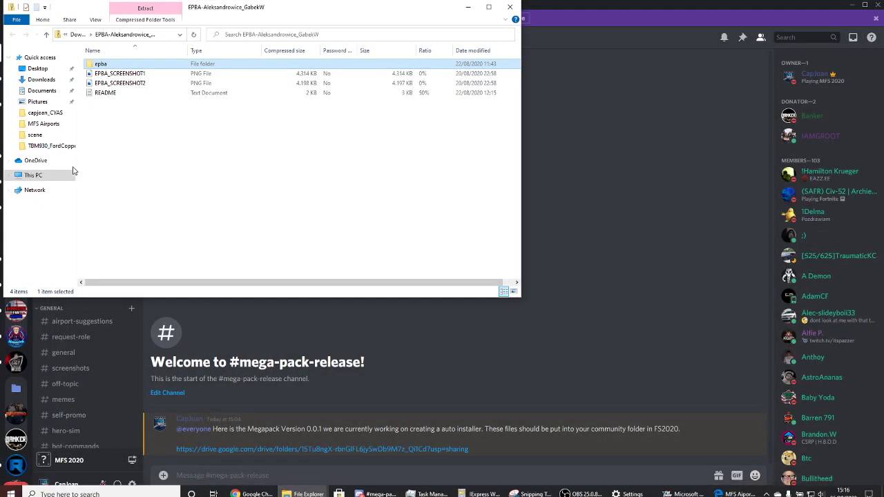
pyautogui.click(60, 176)
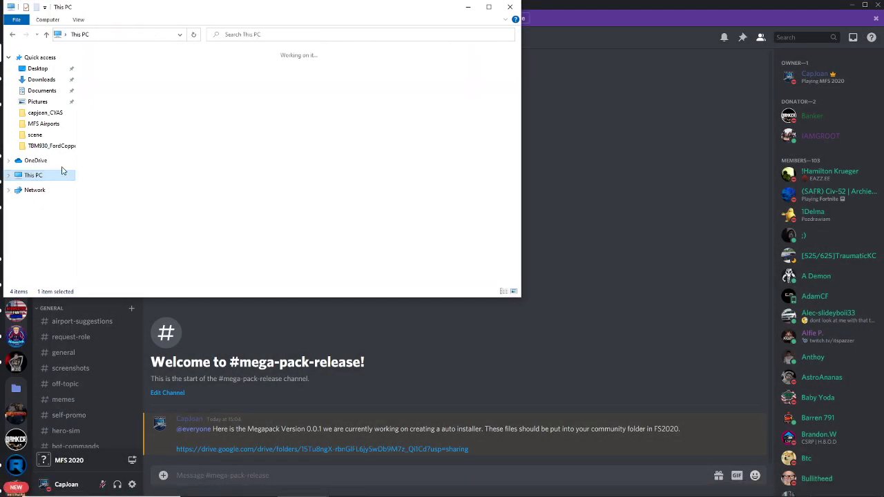
pyautogui.click(59, 128)
pyautogui.moveTo(172, 10); pyautogui.dragTo(409, 108)
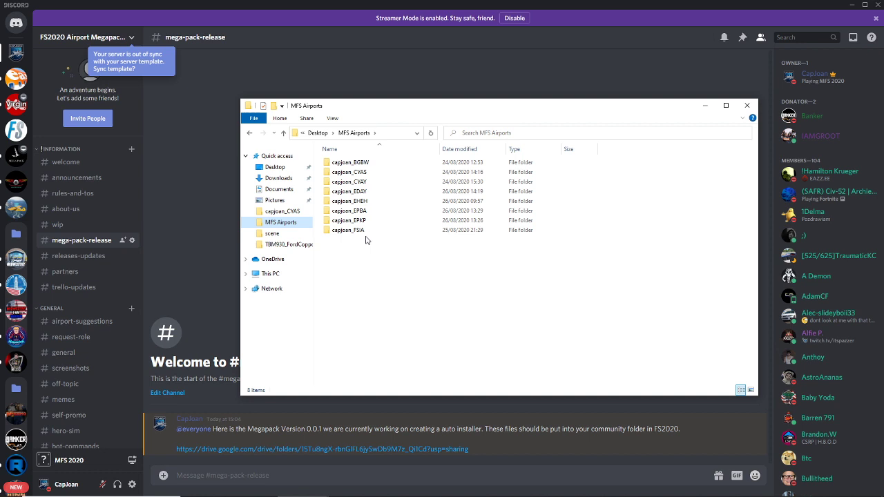
pyautogui.click(726, 105)
pyautogui.click(374, 32)
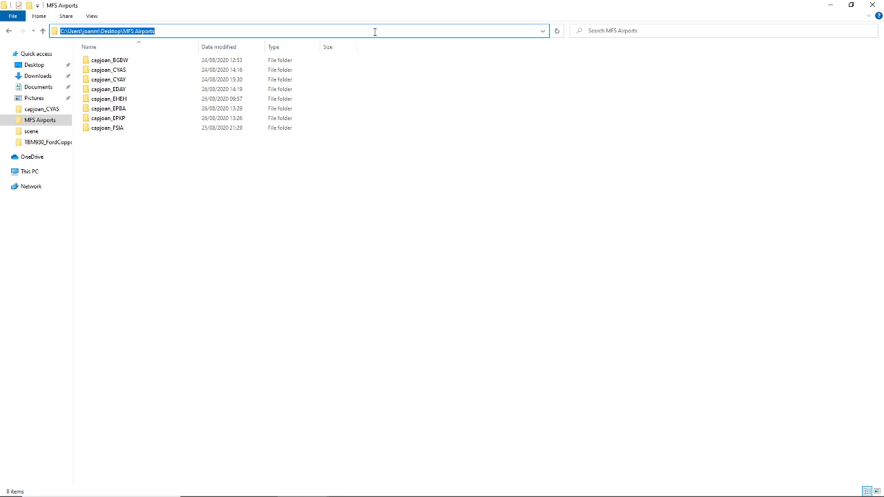
# Jump to AppData with a % path, then open Local\Packages
pyautogui.write('%AppData%')
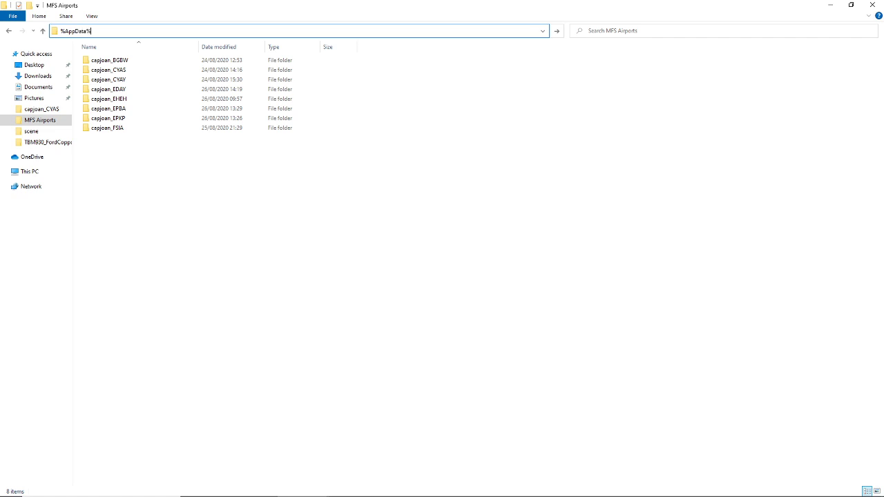
pyautogui.press('Return')
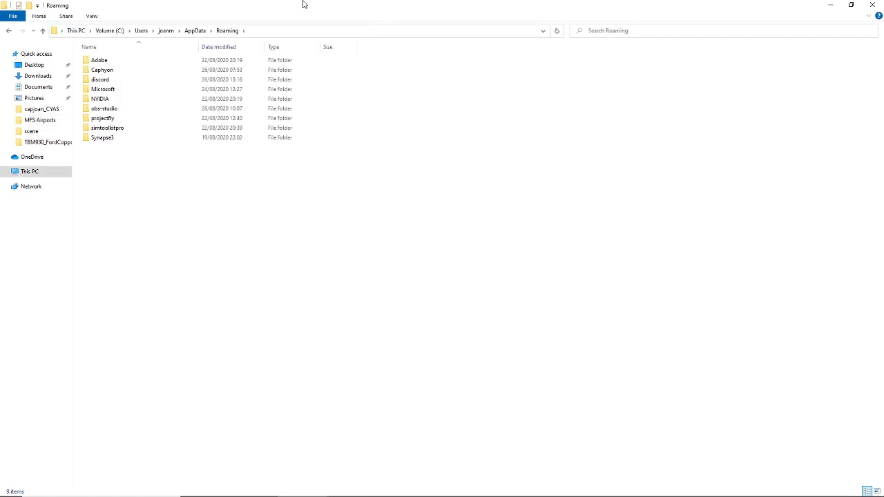
pyautogui.click(196, 31)
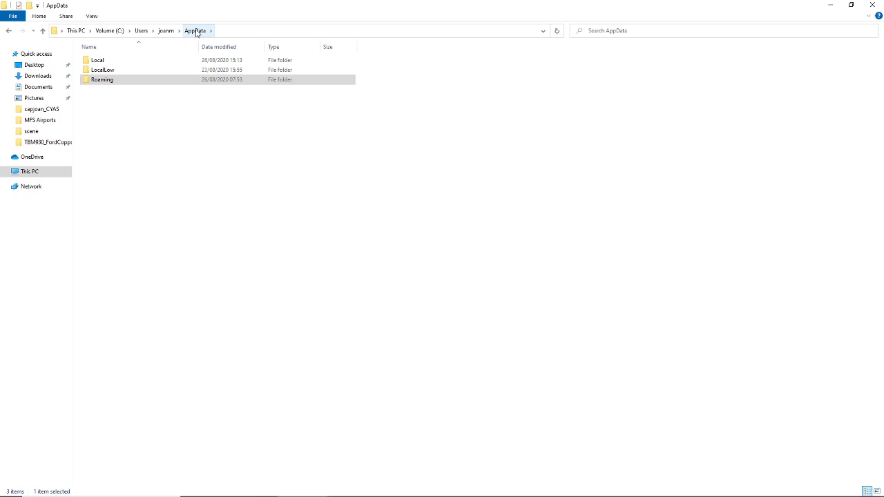
pyautogui.doubleClick(122, 61)
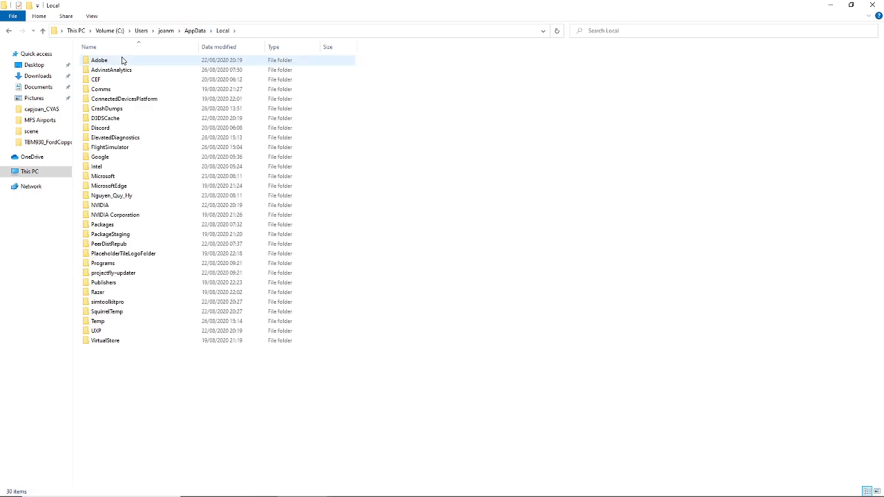
pyautogui.doubleClick(116, 225)
# Scroll the Packages folder and cancel an accidental folder move
pyautogui.scroll(-2, 142, 194)
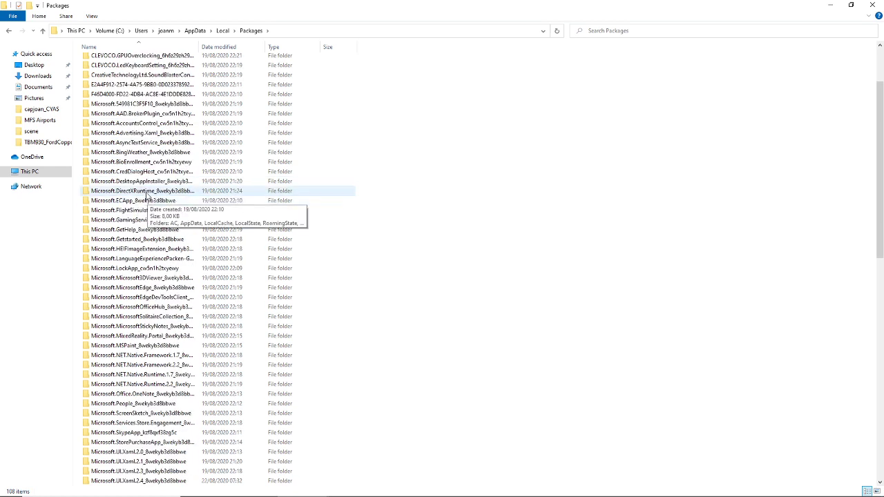
pyautogui.scroll(-1, 147, 196)
pyautogui.moveTo(265, 64); pyautogui.dragTo(304, 57)
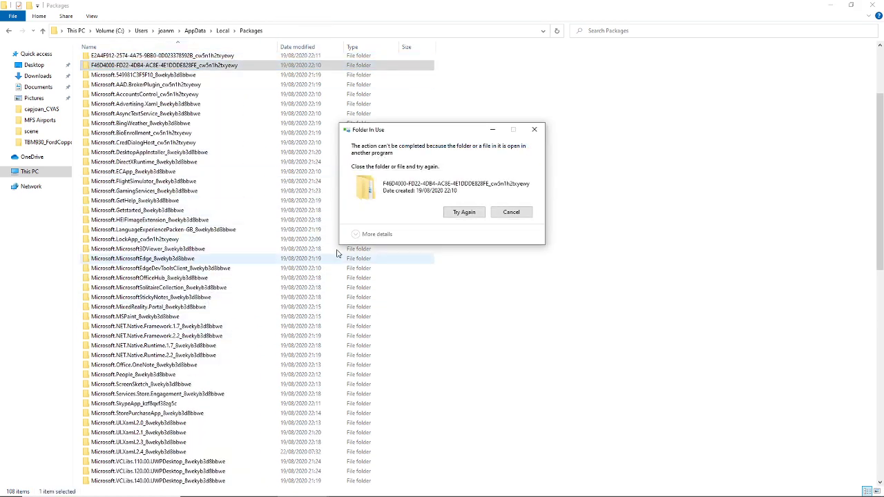
pyautogui.click(514, 212)
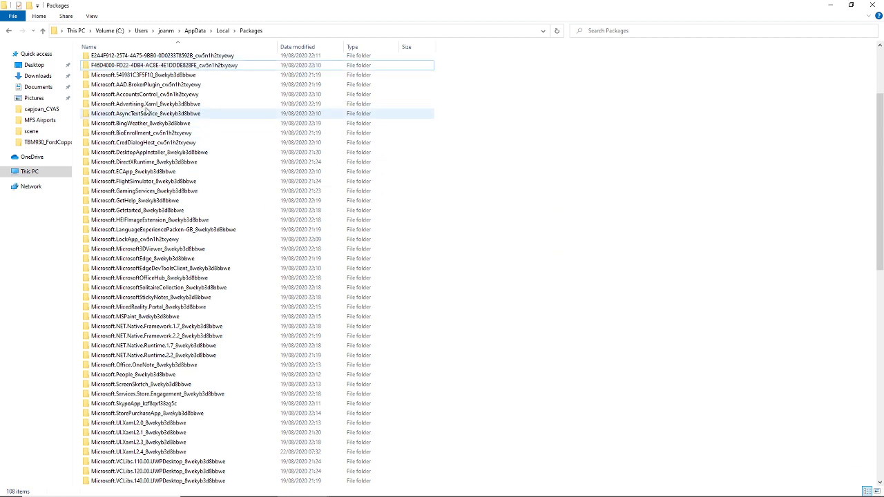
pyautogui.click(173, 104)
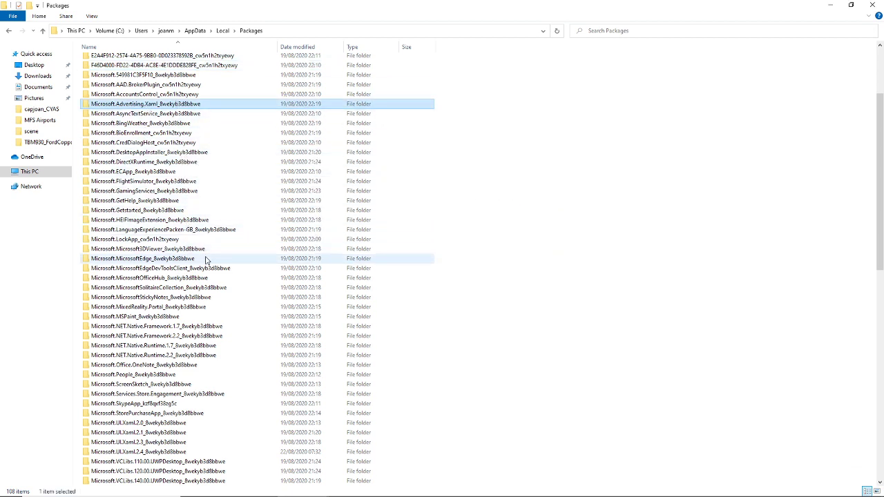
# Scroll down and select the Microsoft.FlightSimulator_8wekyb3d8bbwe package folder
pyautogui.scroll(-4, 206, 316)
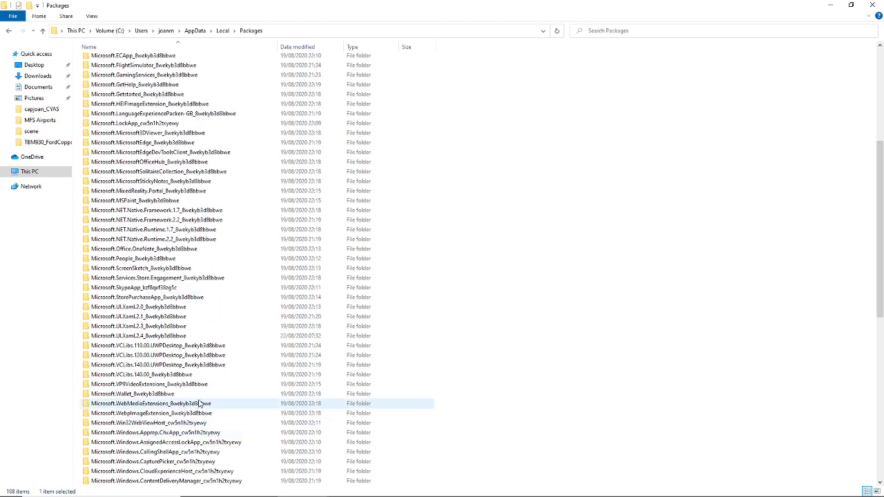
pyautogui.scroll(8, 201, 408)
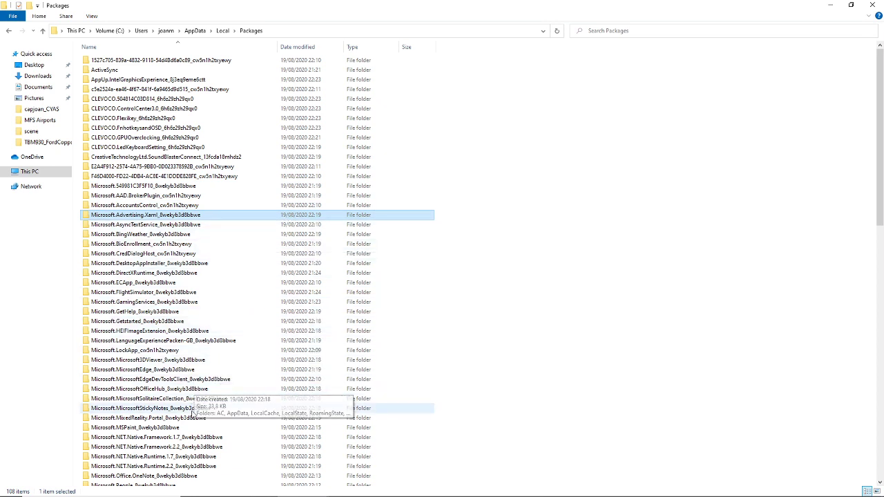
pyautogui.scroll(-1, 193, 415)
pyautogui.scroll(-2, 196, 412)
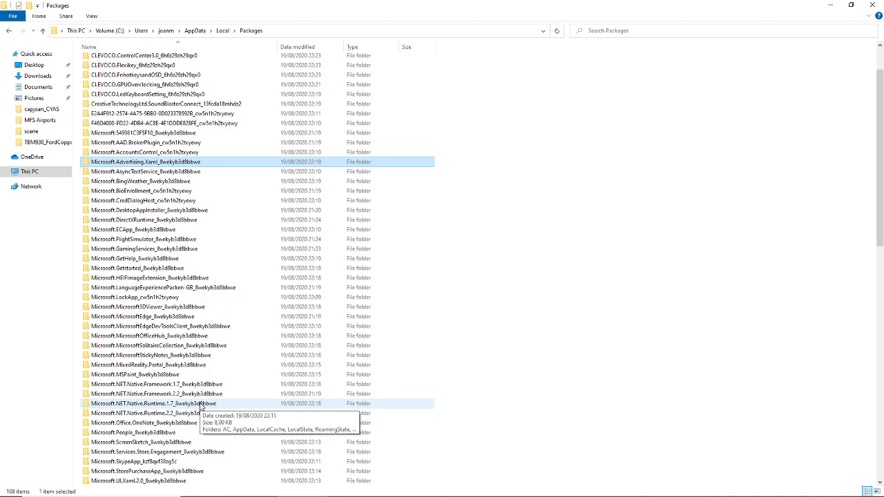
pyautogui.scroll(-7, 201, 407)
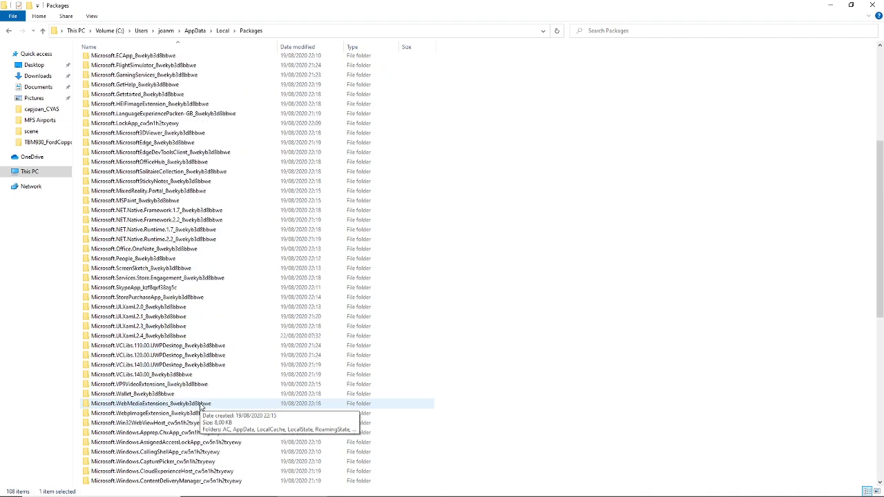
pyautogui.scroll(-11, 199, 407)
pyautogui.scroll(20, 211, 412)
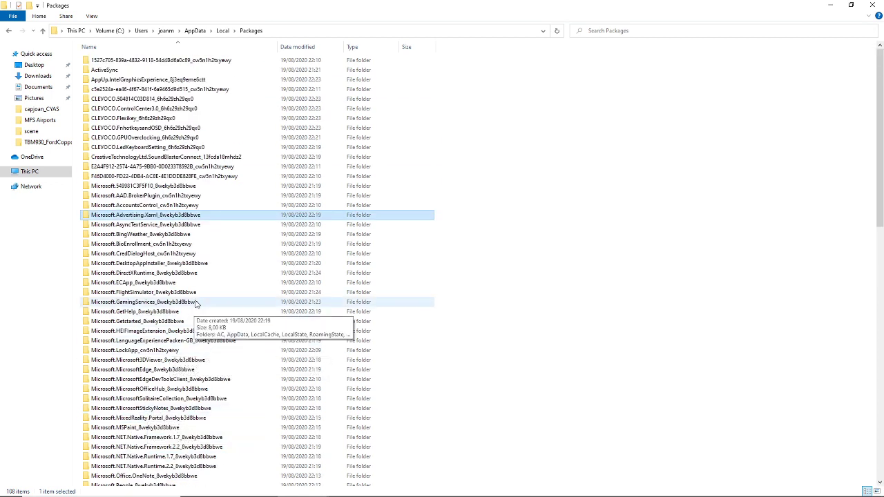
pyautogui.click(223, 294)
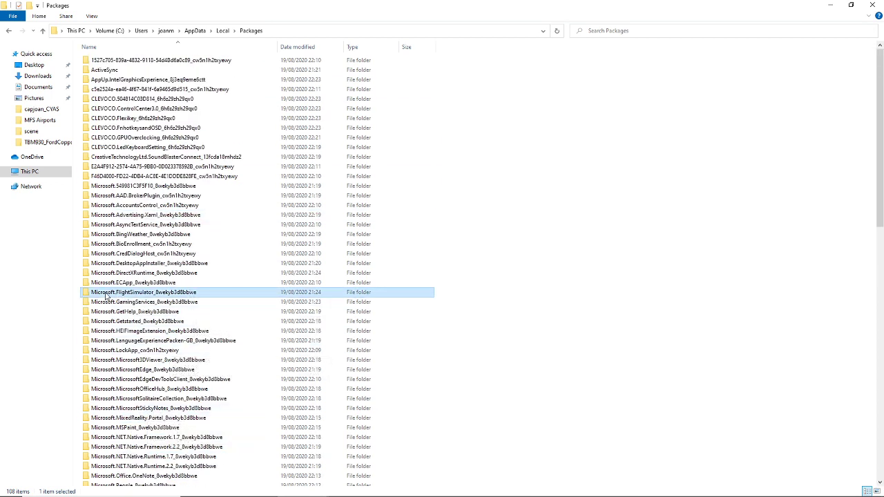
pyautogui.moveTo(157, 298)
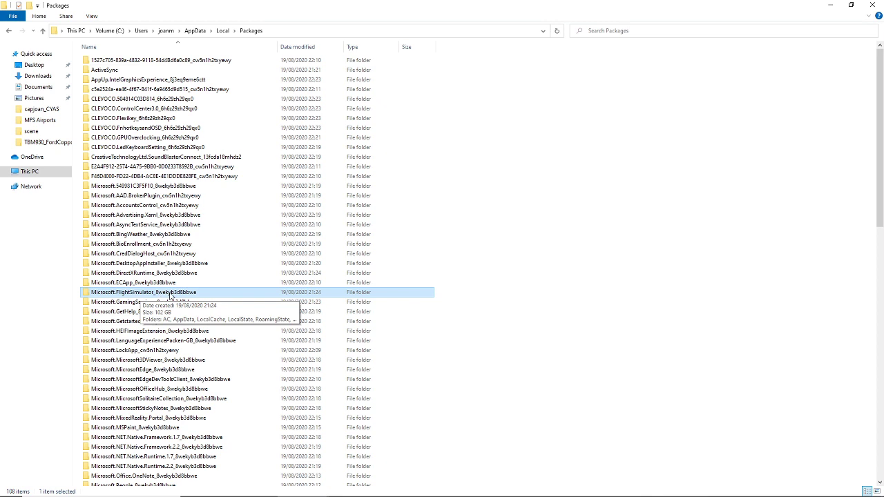
# Open LocalCache\Packages\Community and select the six capjoandesigns airport folders
pyautogui.doubleClick(204, 297)
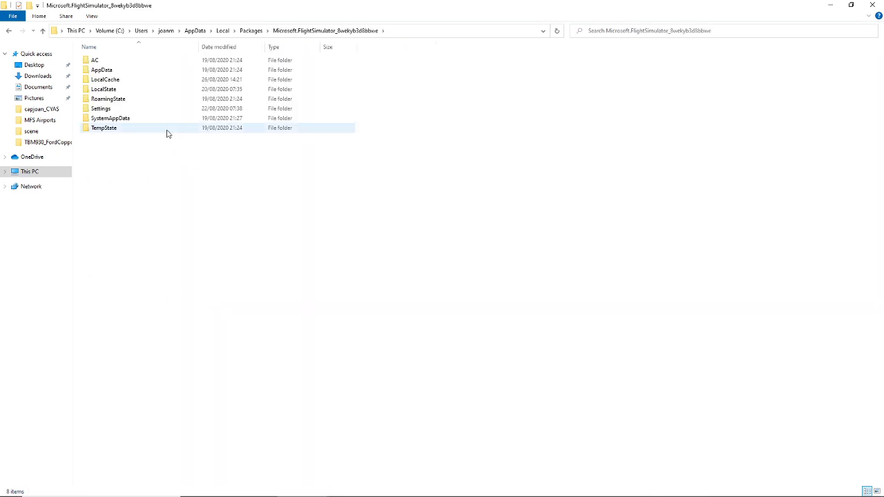
pyautogui.doubleClick(152, 81)
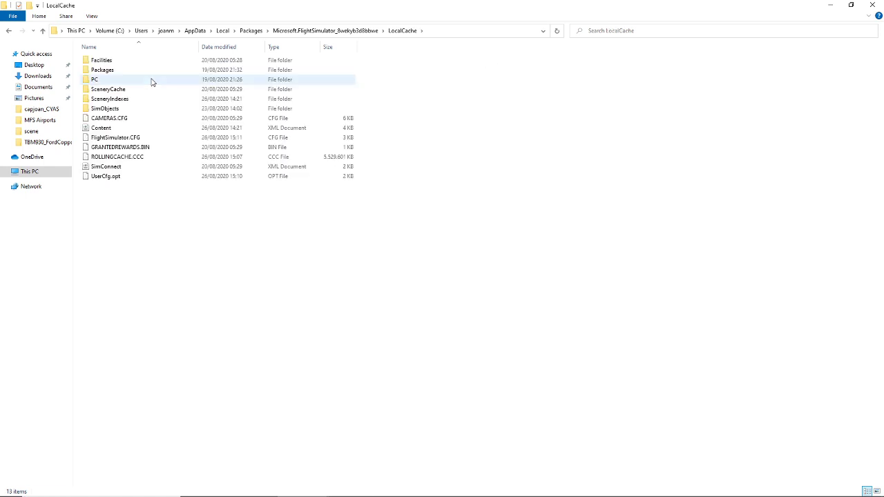
pyautogui.doubleClick(143, 71)
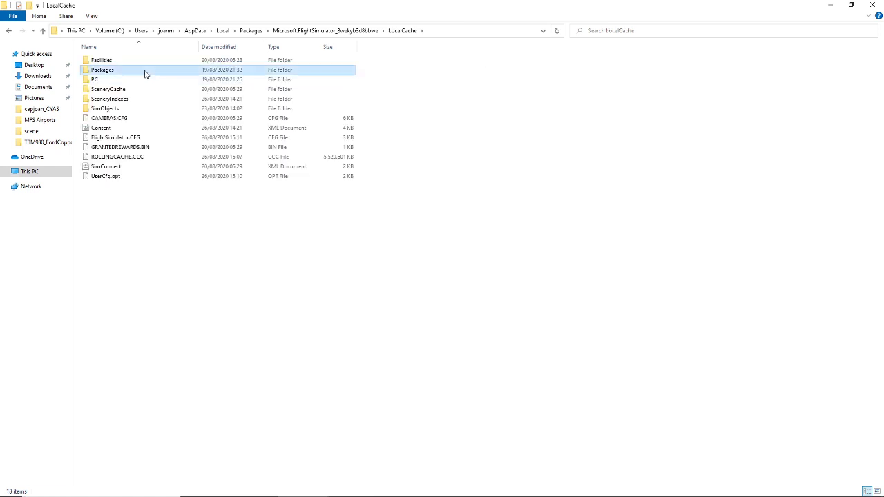
pyautogui.doubleClick(141, 63)
pyautogui.click(141, 63)
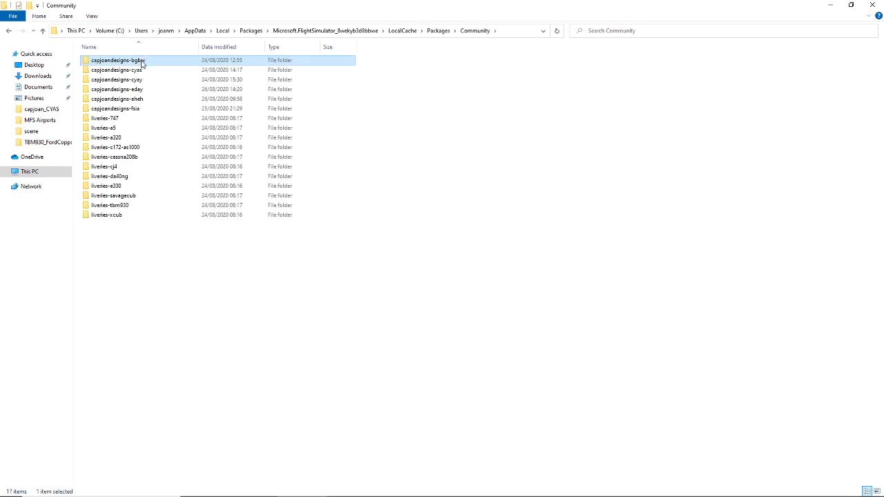
pyautogui.click(154, 110)
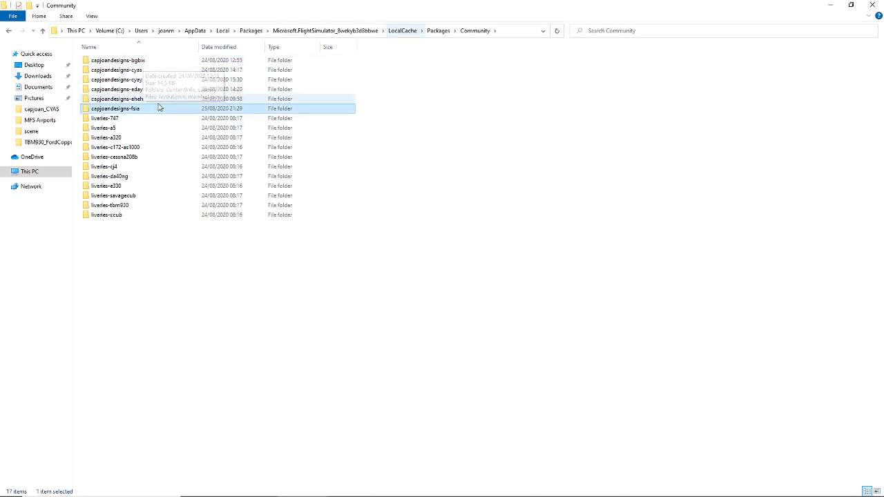
pyautogui.keyDown('shift'); pyautogui.click(155, 66); pyautogui.keyUp('shift')
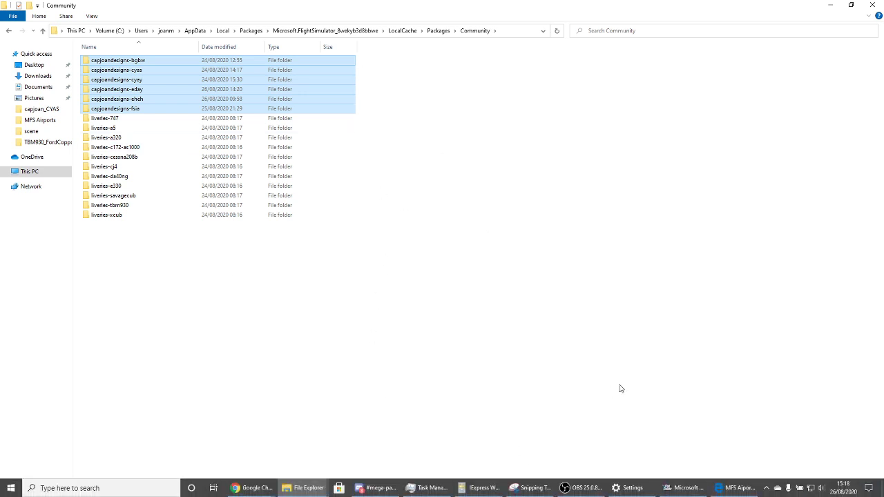
# Open the MSFS World Map and zoom in over Europe toward Germany and Poland
pyautogui.click(682, 489)
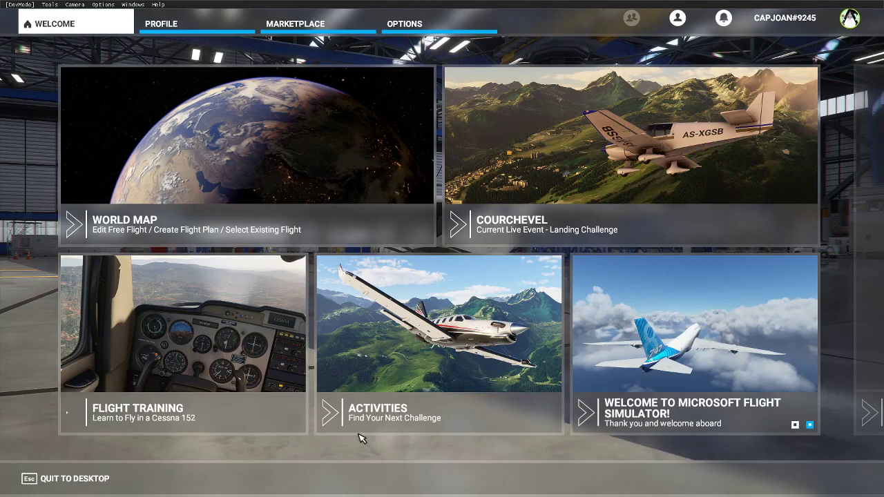
pyautogui.click(162, 239)
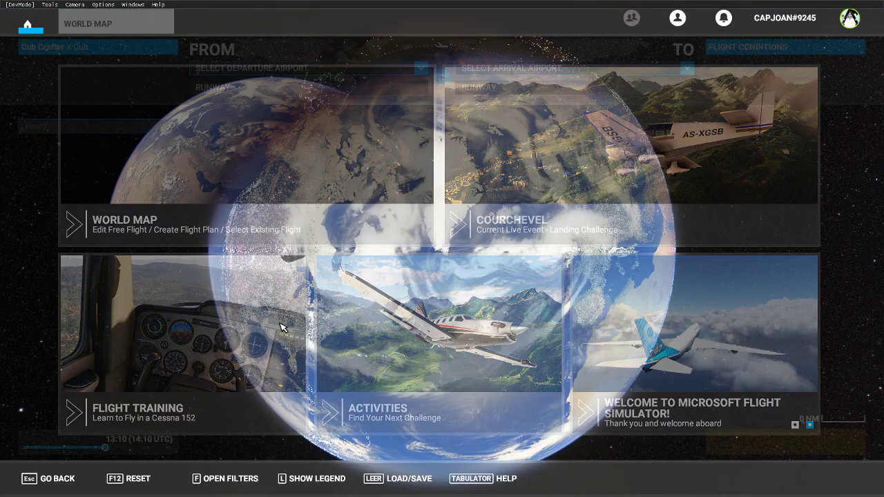
pyautogui.scroll(5, 365, 246)
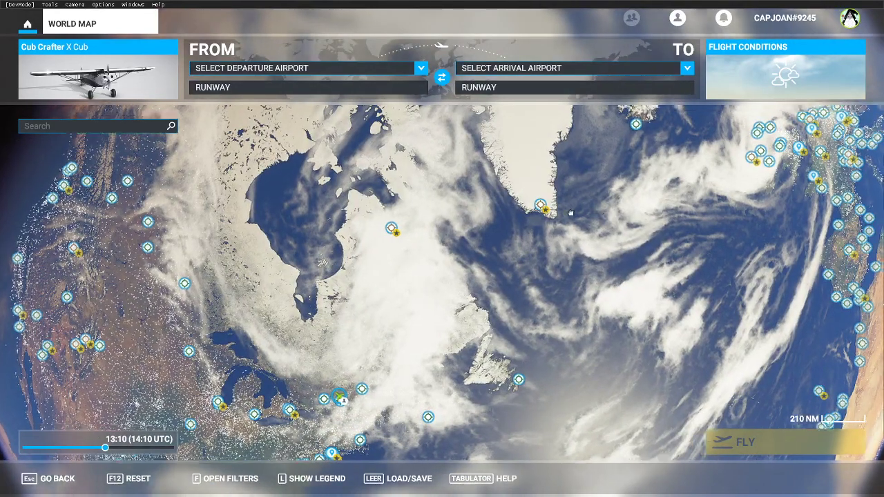
pyautogui.moveTo(571, 213); pyautogui.dragTo(470, 284)
pyautogui.scroll(2, 495, 265)
pyautogui.scroll(2, 472, 290)
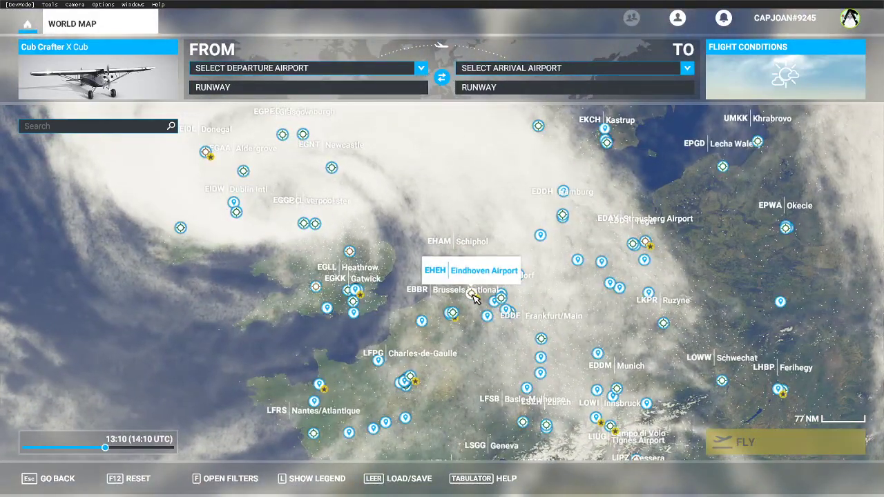
pyautogui.moveTo(701, 280); pyautogui.dragTo(483, 276)
pyautogui.scroll(1, 484, 276)
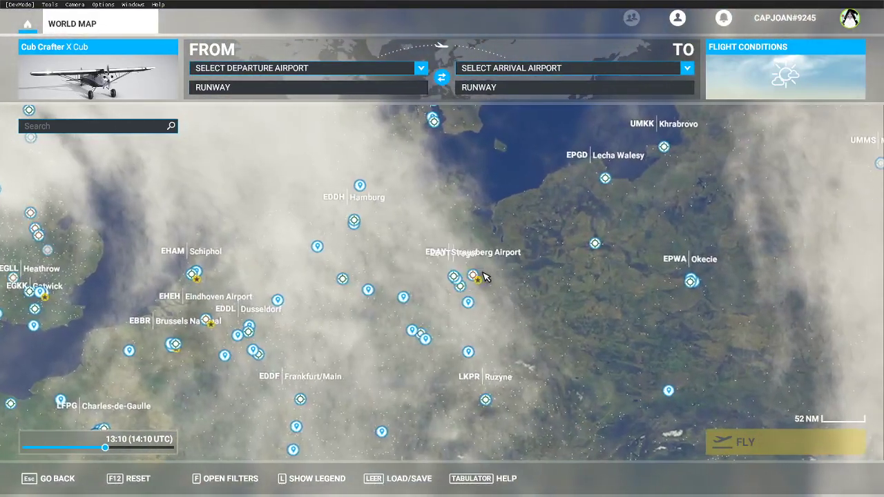
pyautogui.scroll(-5, 469, 277)
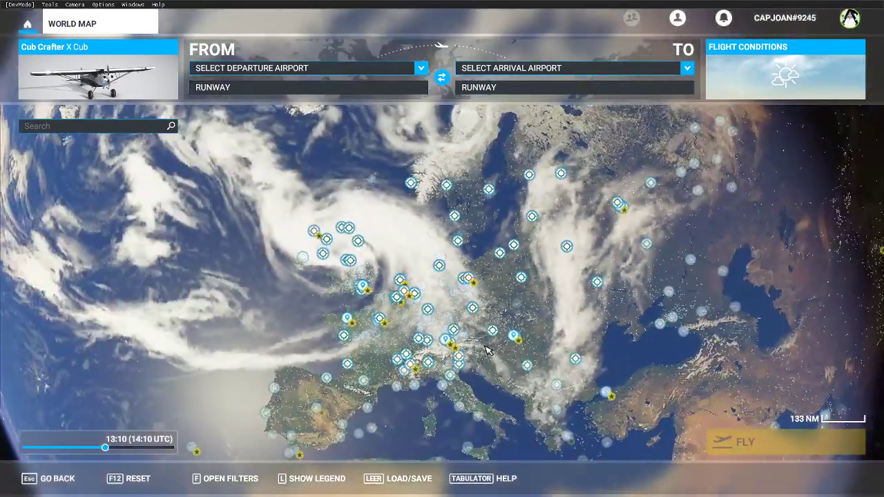
# Spin the globe past the Mediterranean, North America and Pacific, then enlarge a GIF in Discord
pyautogui.moveTo(387, 449); pyautogui.dragTo(410, 342)
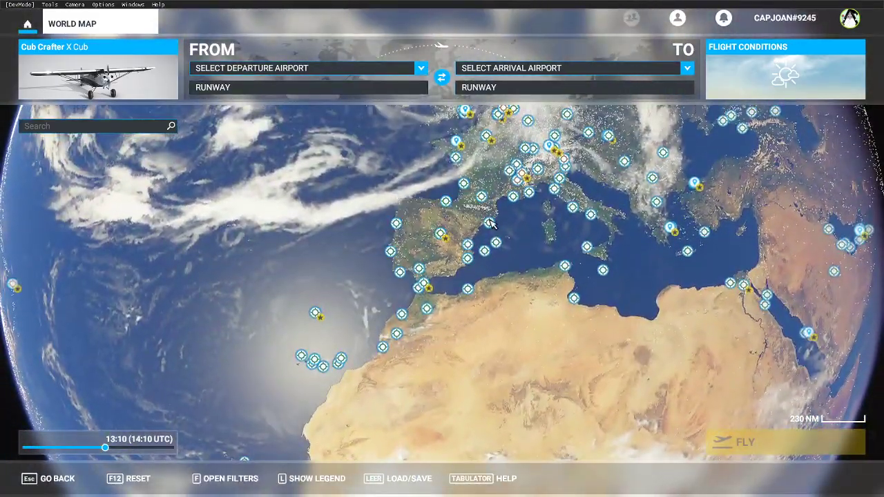
pyautogui.scroll(-2, 481, 337)
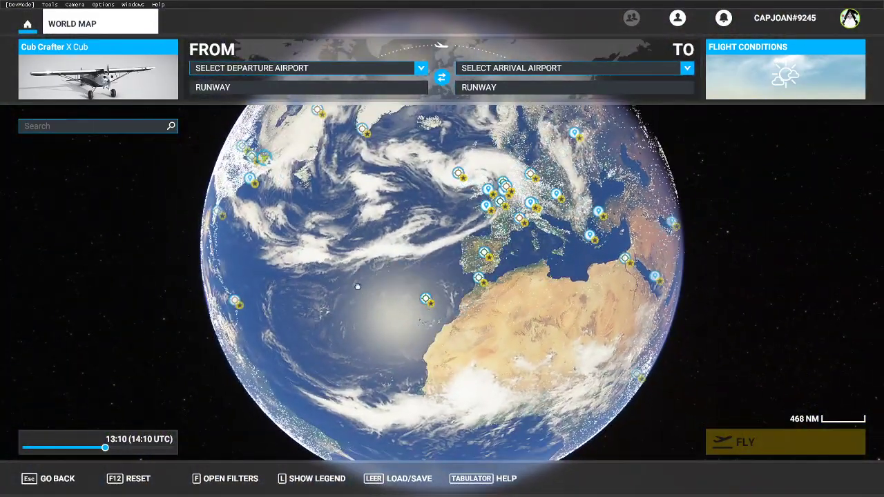
pyautogui.moveTo(426, 299); pyautogui.dragTo(373, 215)
pyautogui.scroll(-1, 374, 215)
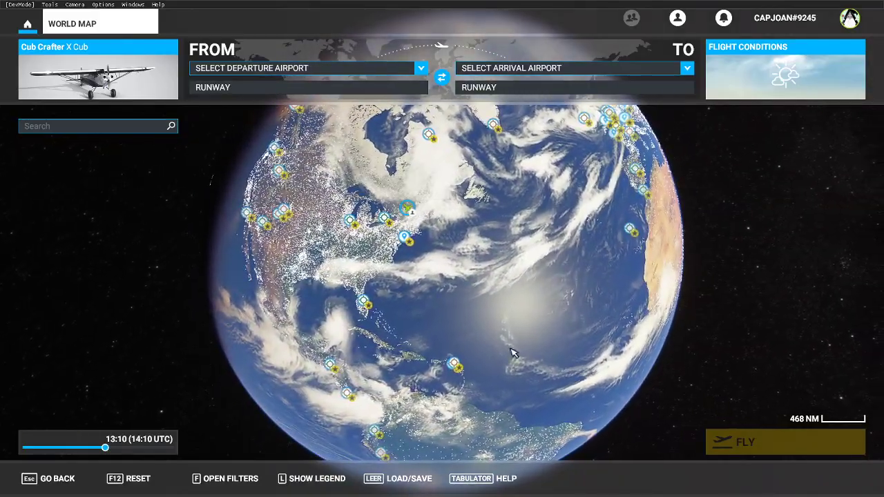
pyautogui.moveTo(509, 352); pyautogui.dragTo(467, 294)
pyautogui.moveTo(568, 287); pyautogui.dragTo(533, 282)
pyautogui.moveTo(477, 314); pyautogui.dragTo(104, 235)
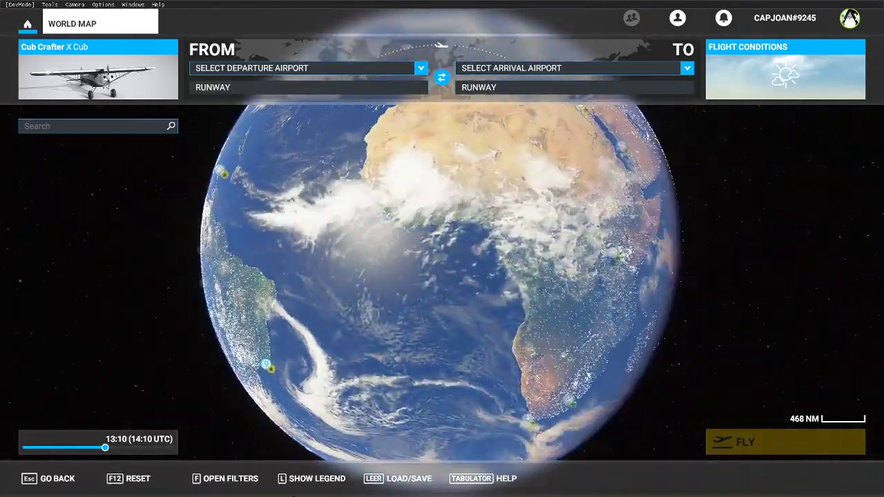
pyautogui.hotkey('alt', 'Tab')
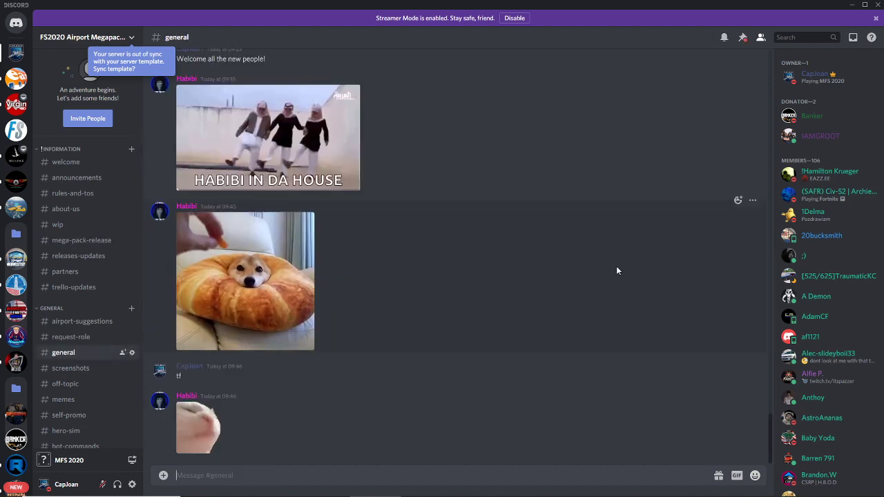
pyautogui.click(312, 281)
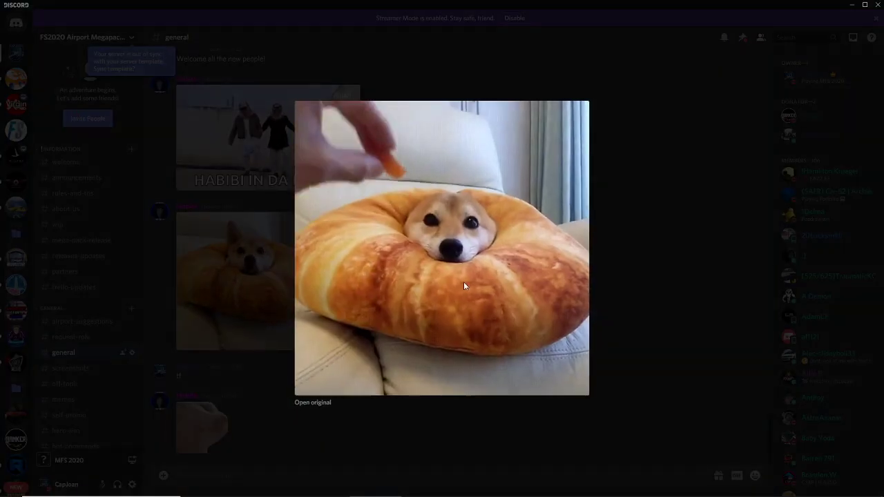